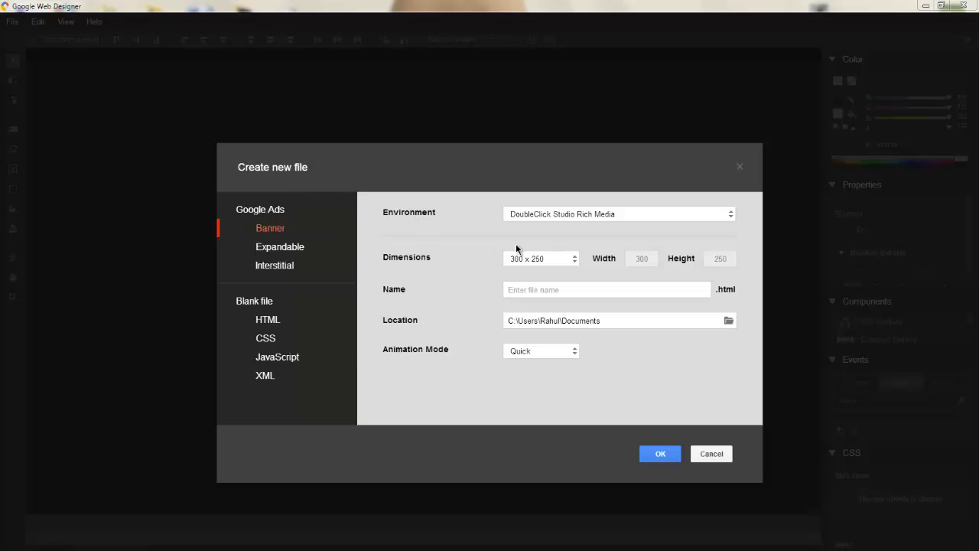
Create a new 300 x 250 banner named 'testing' with the DoubleClick Studio Rich Media environment.
left_click(558, 288)
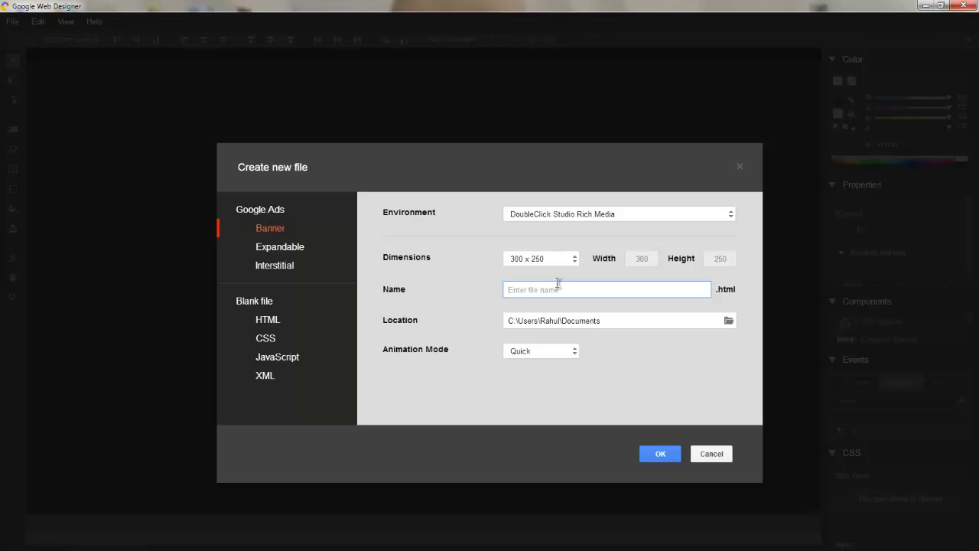
type("testing")
left_click(548, 215)
left_click(557, 227)
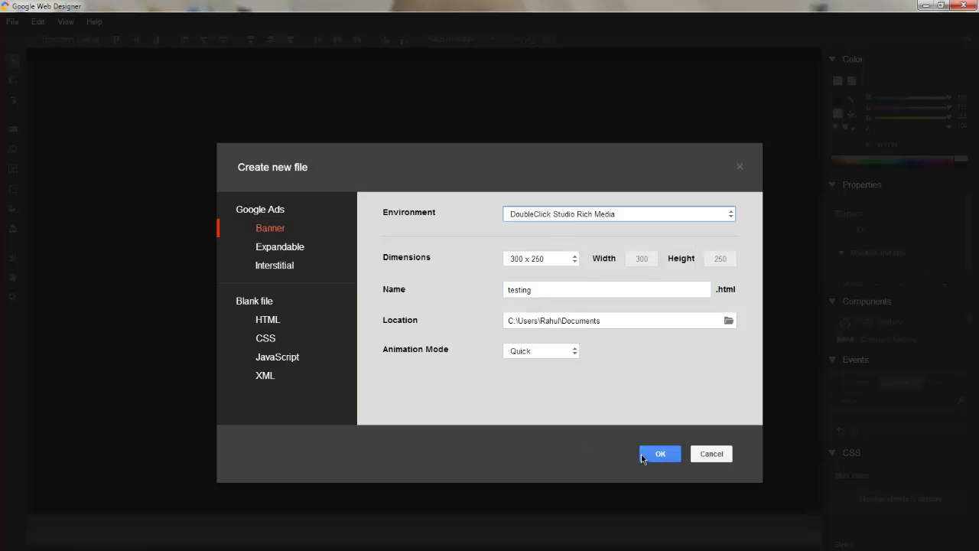
left_click(651, 455)
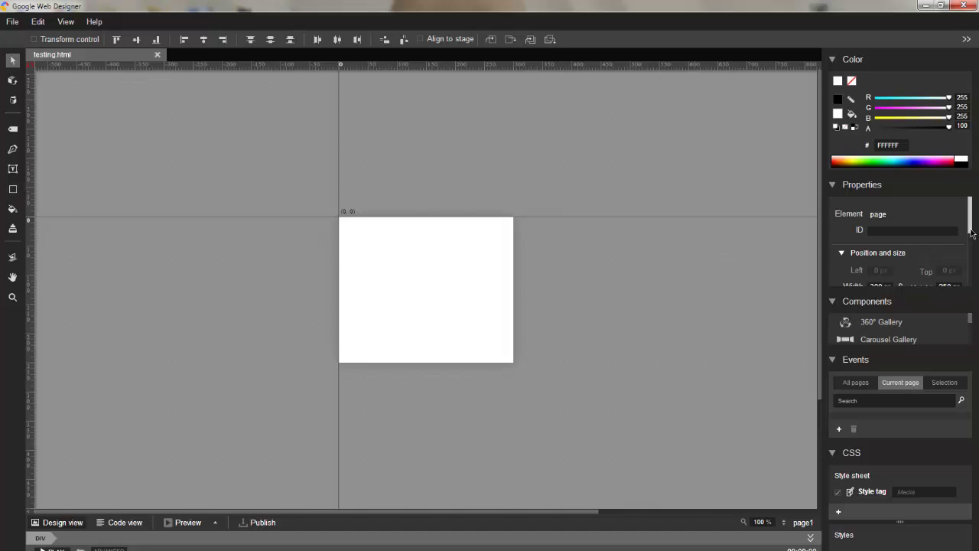
Set the banner background colour to bright orange FF8E00.
scroll(903, 244, "down", 3)
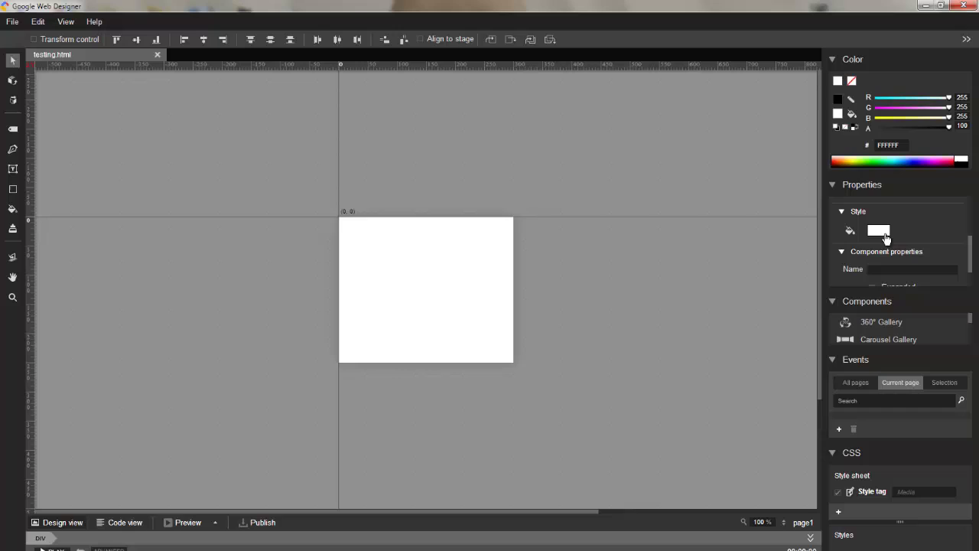
left_click(884, 232)
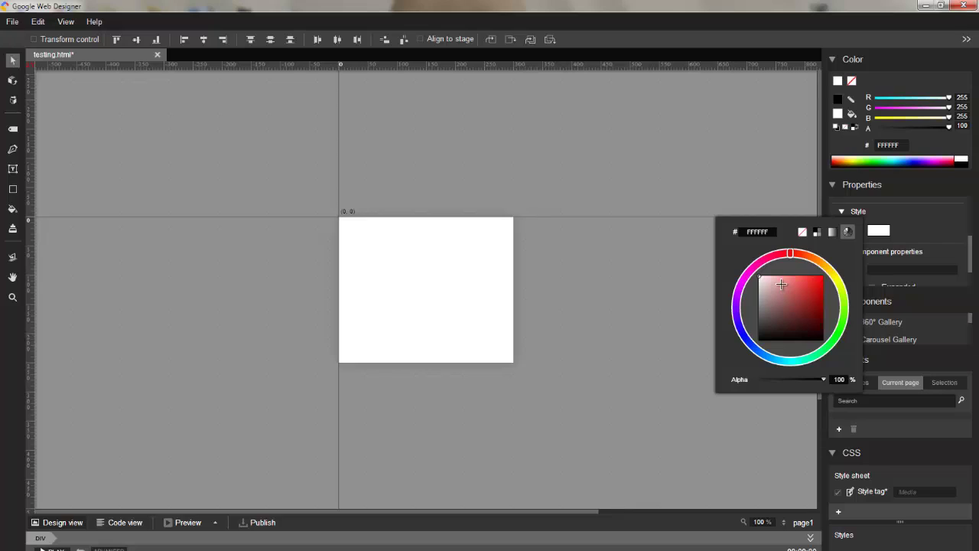
left_click_drag(793, 257, 820, 262)
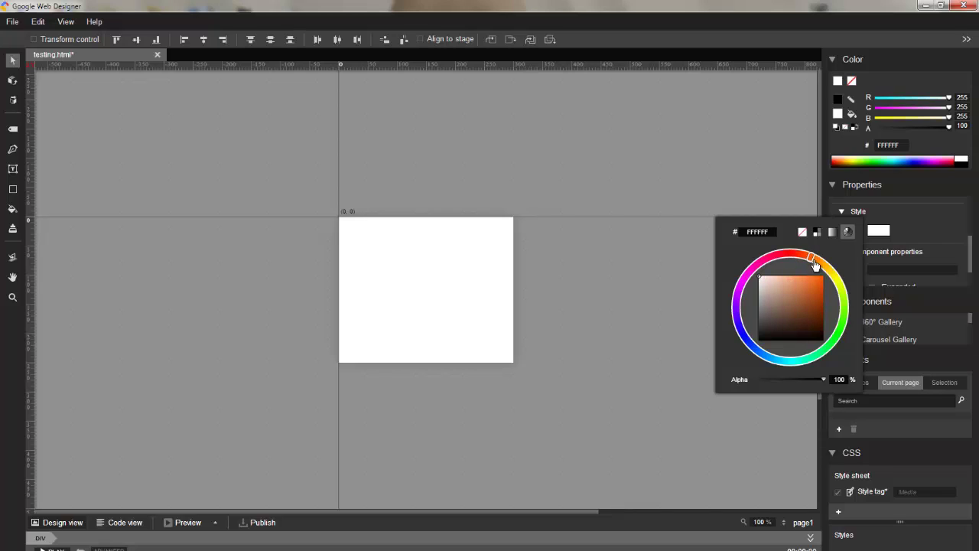
left_click(791, 282)
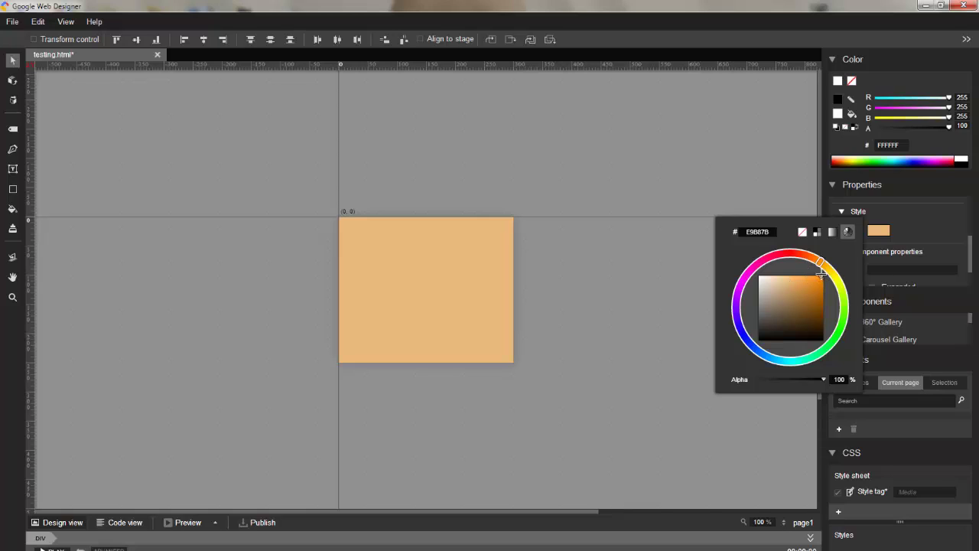
left_click(822, 276)
left_click(820, 290)
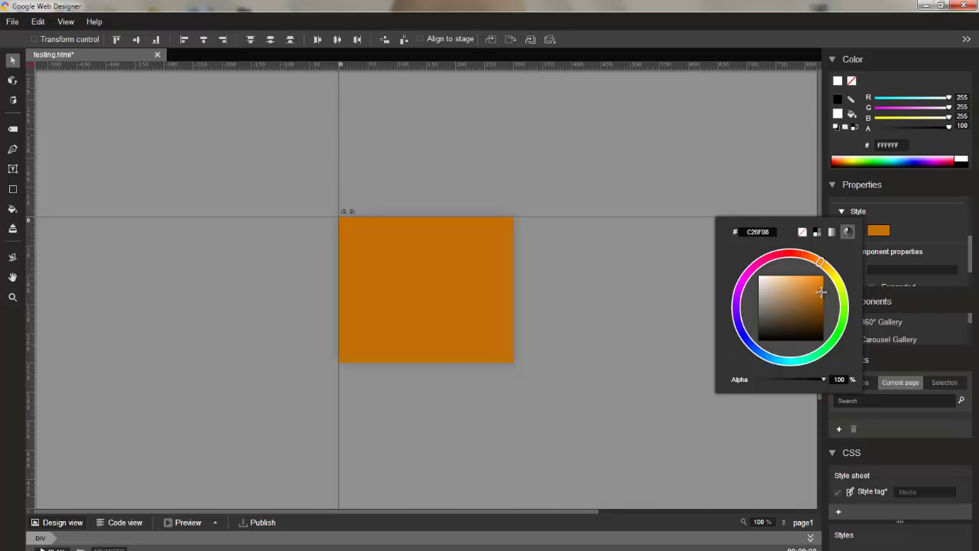
left_click(819, 280)
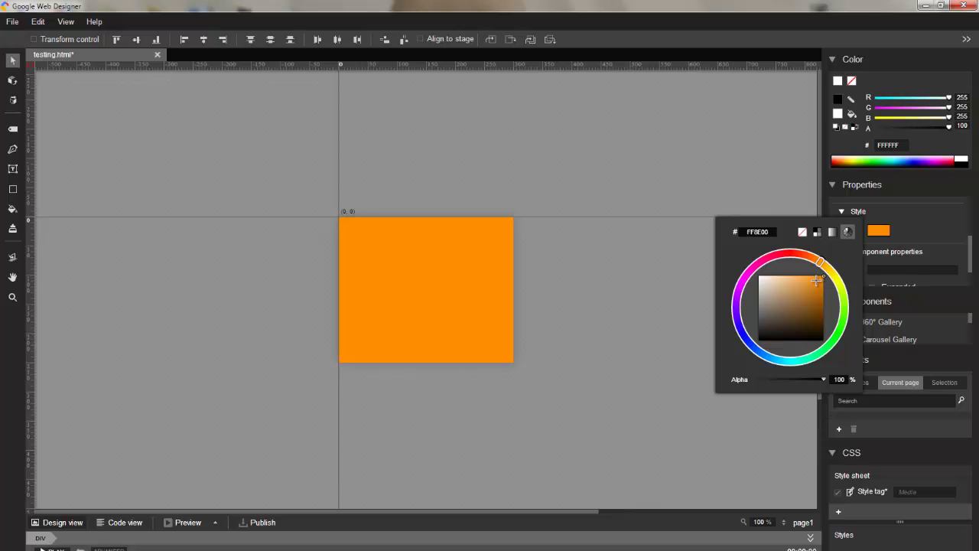
left_click(928, 234)
Switch the background to a gradient fill and make its left stop yellow.
left_click(879, 175)
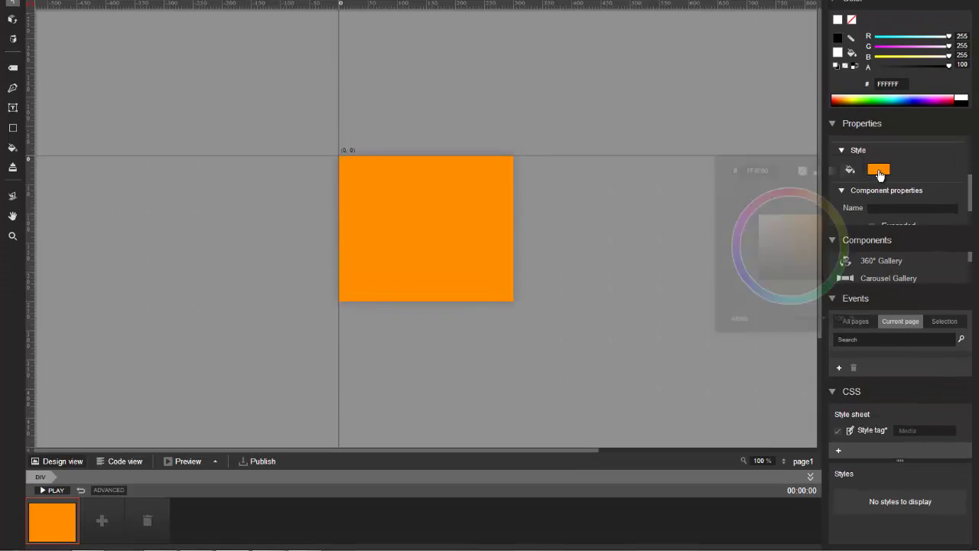
left_click(832, 171)
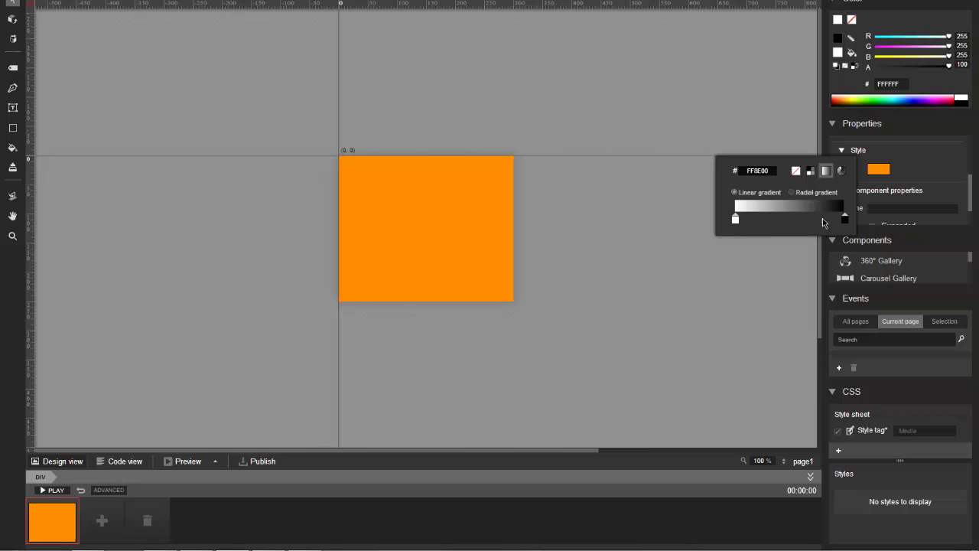
left_click(736, 220)
left_click(736, 220)
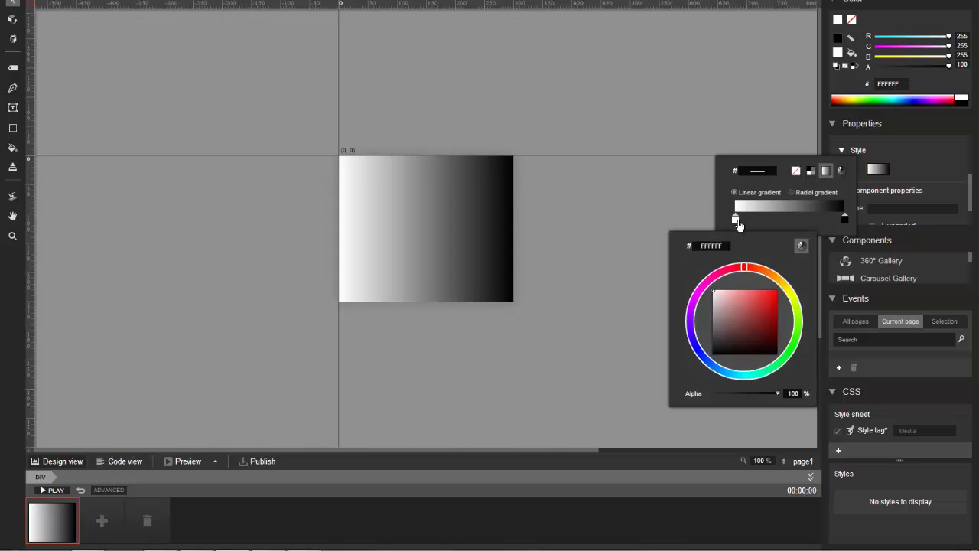
left_click_drag(772, 294, 789, 291)
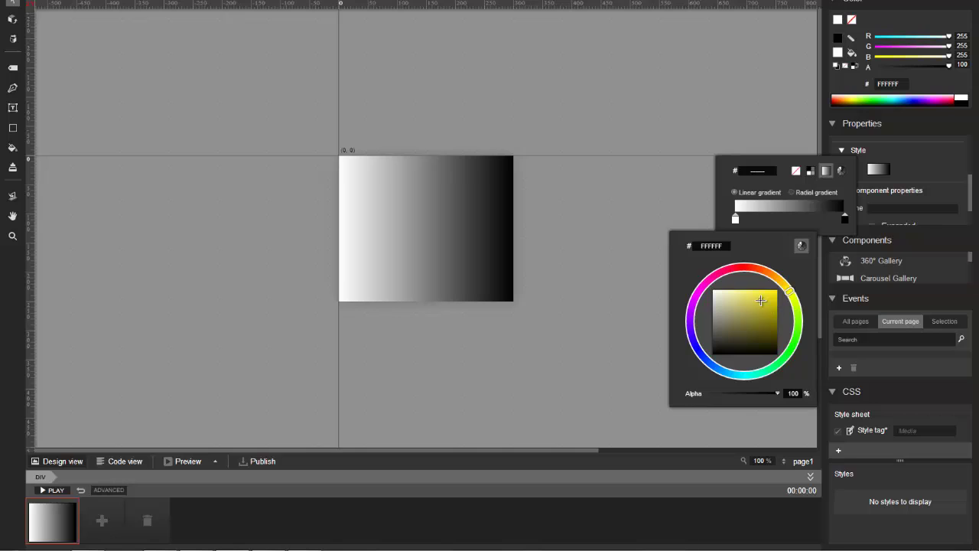
left_click(773, 306)
left_click(847, 221)
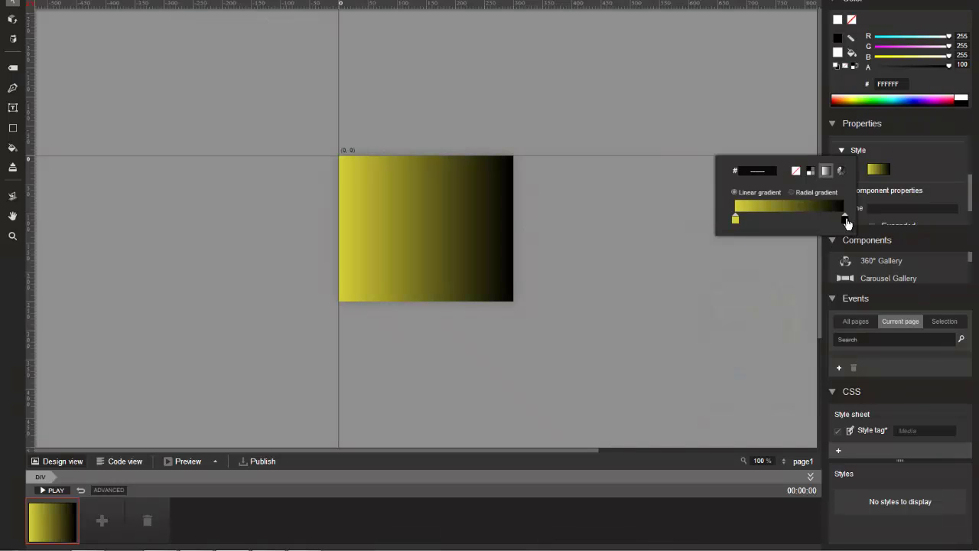
Set the right gradient stop to light yellow FFE154 and make the gradient radial.
left_click(847, 220)
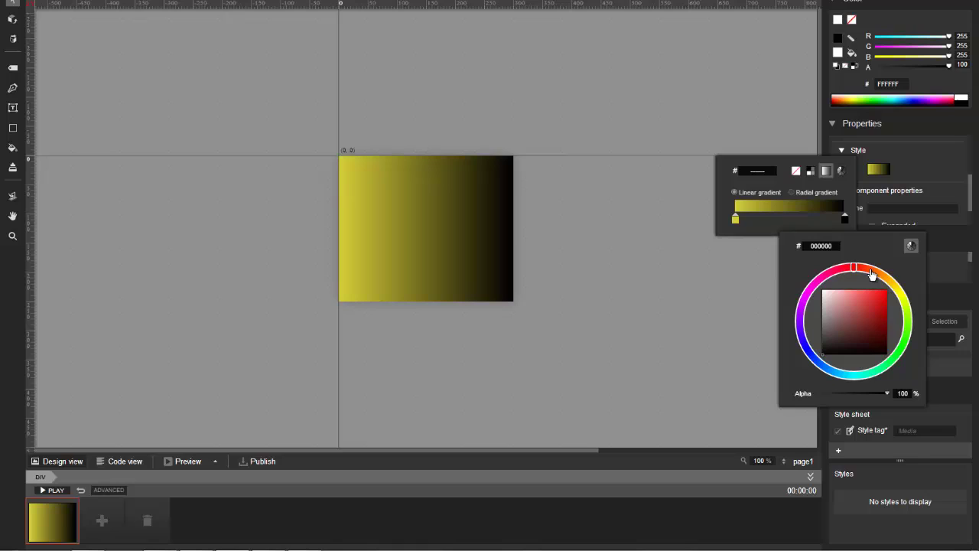
left_click_drag(874, 275, 895, 286)
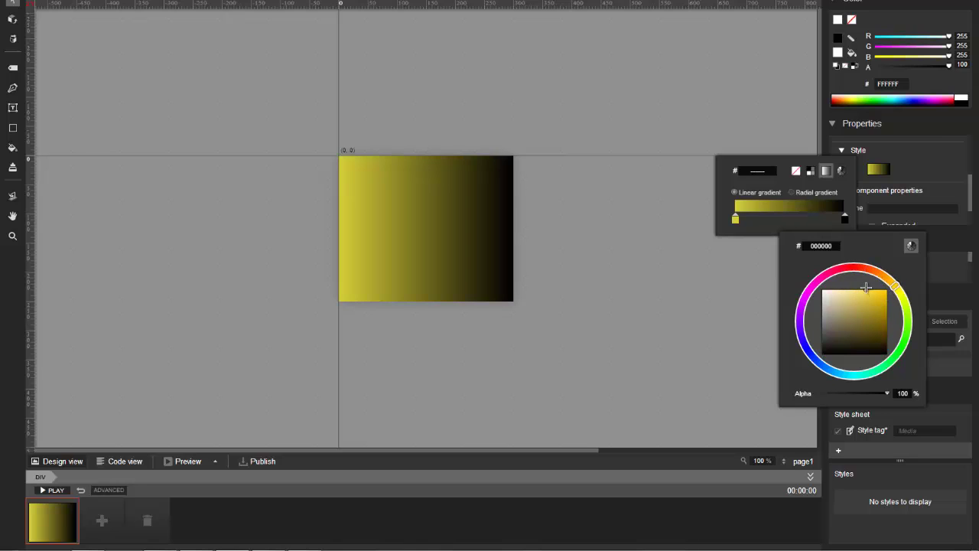
left_click(865, 290)
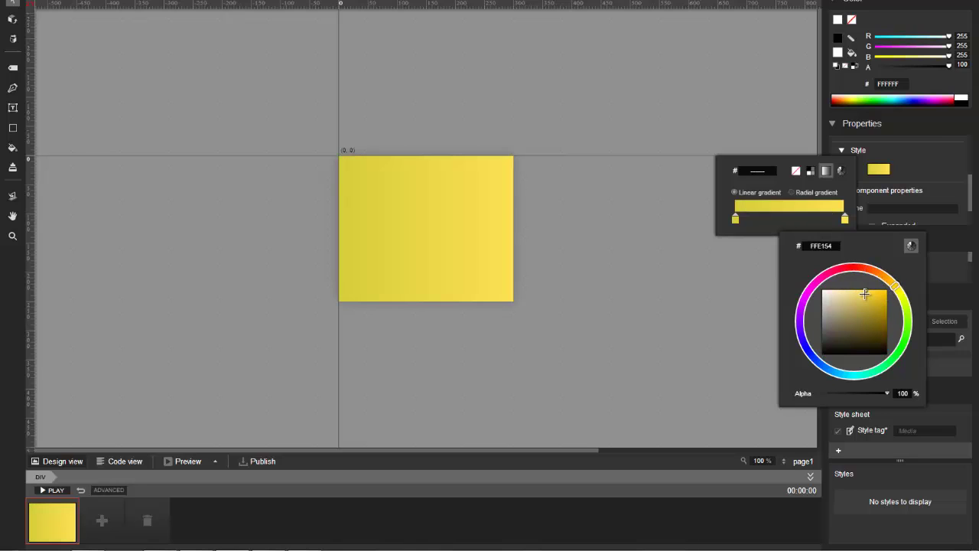
left_click(794, 192)
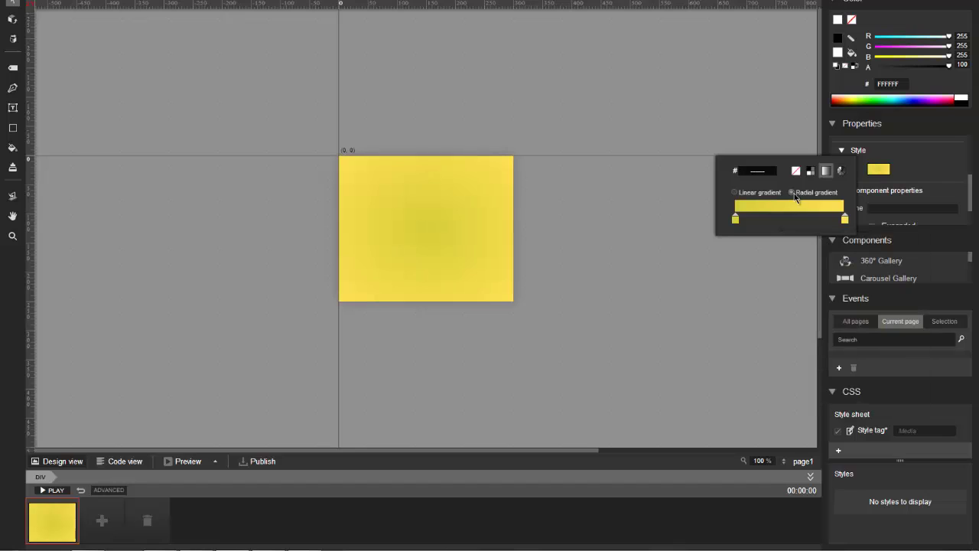
left_click(398, 319)
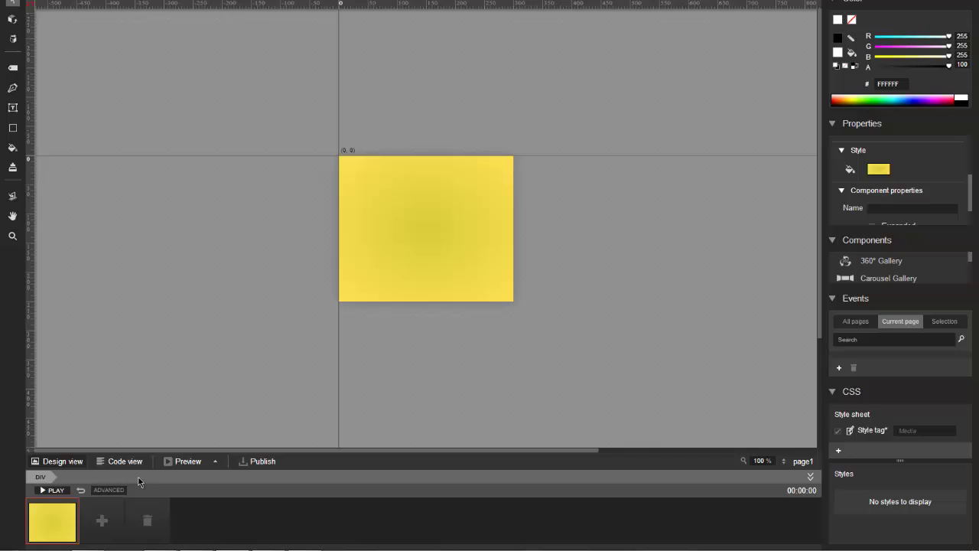
Select the Text tool.
left_click(12, 107)
left_click_drag(341, 157, 515, 205)
type("P")
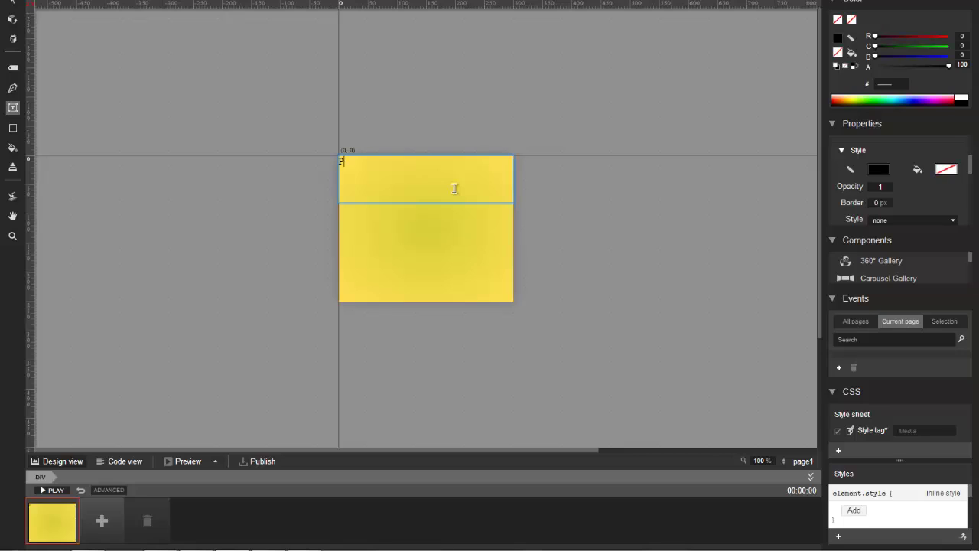
type("rice $")
key("BackSpace")
key("BackSpace")
key("BackSpace")
key("BackSpace")
key("BackSpace")
key("BackSpace")
key("BackSpace")
left_click_drag(387, 162, 301, 158)
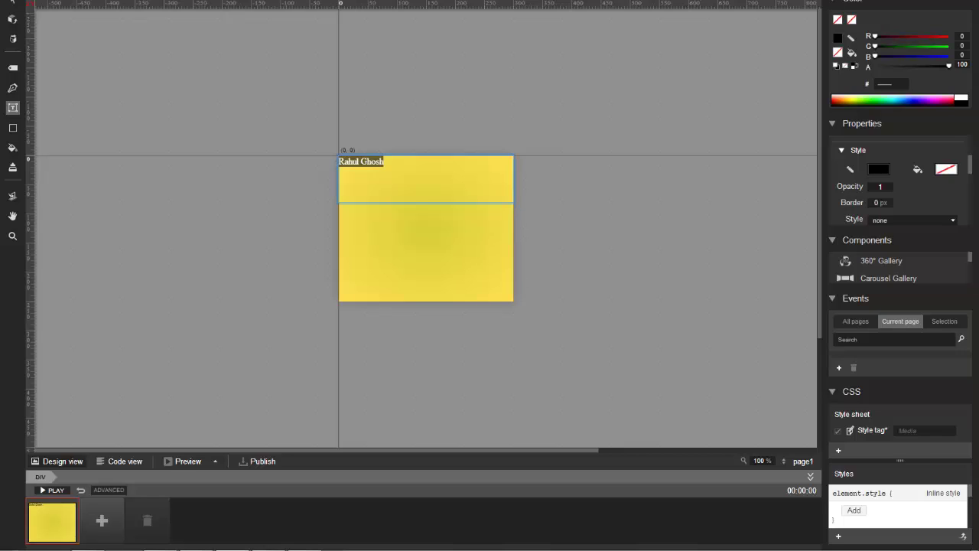
left_click_drag(430, 167, 205, 166)
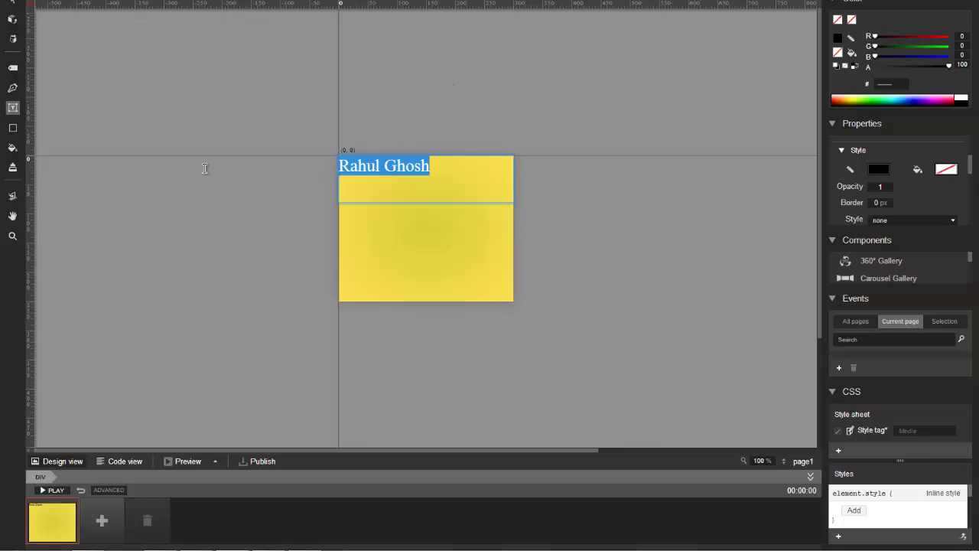
key("ctrl+e")
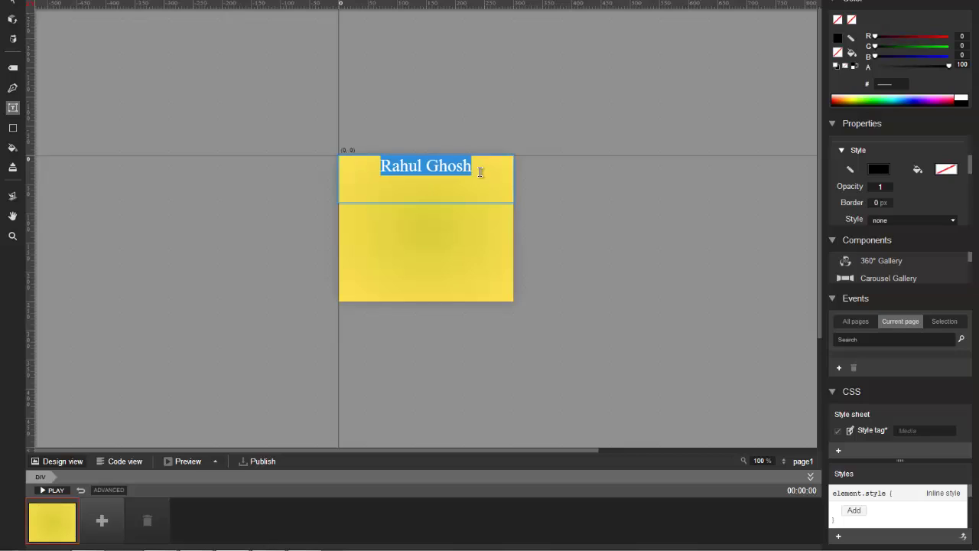
left_click(481, 171)
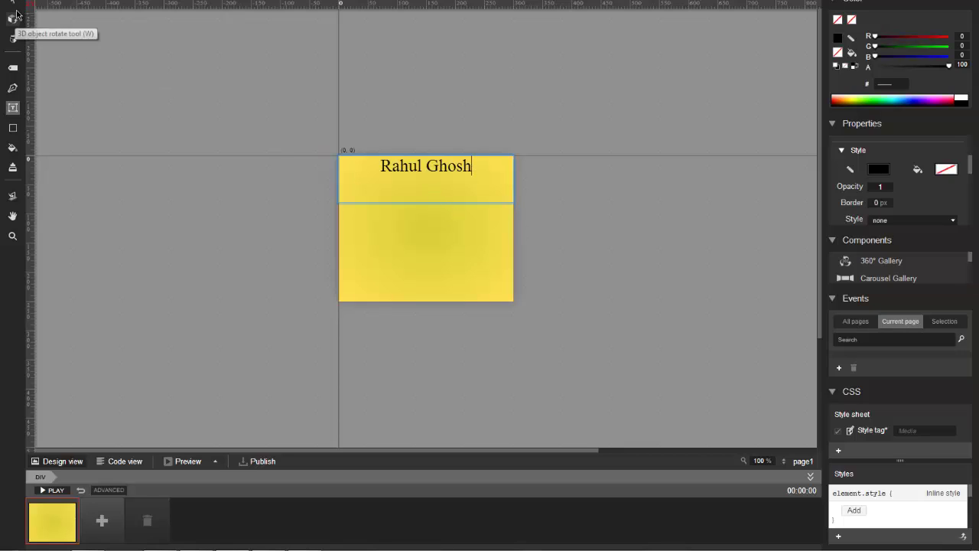
Draw a rectangle below the heading in the lower middle and fill it red EB0000.
left_click(15, 8)
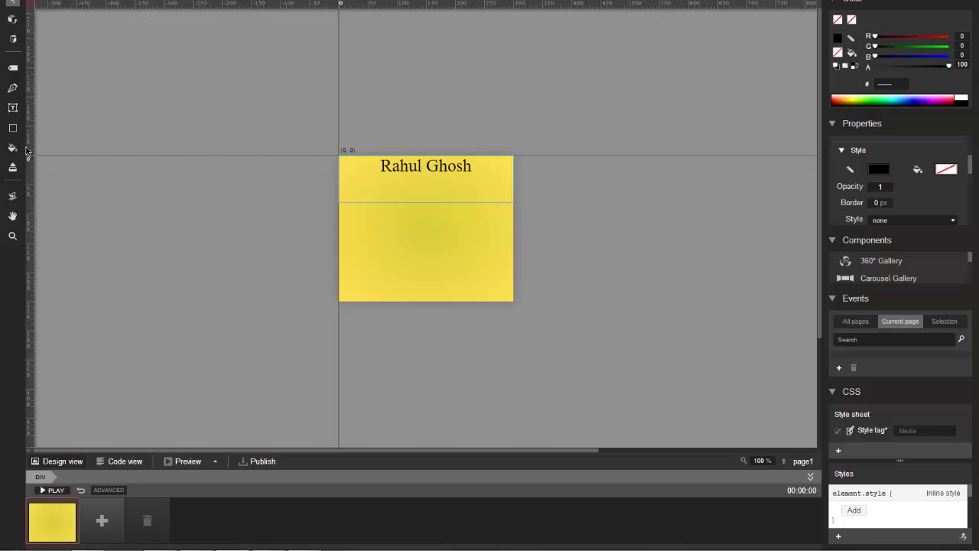
left_click(13, 127)
left_click_drag(392, 241, 458, 285)
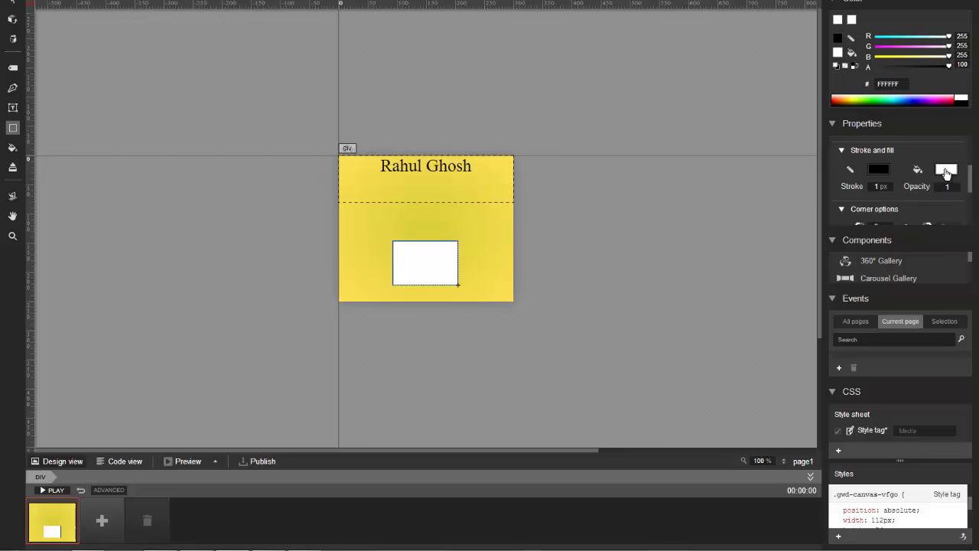
left_click(946, 170)
left_click(889, 221)
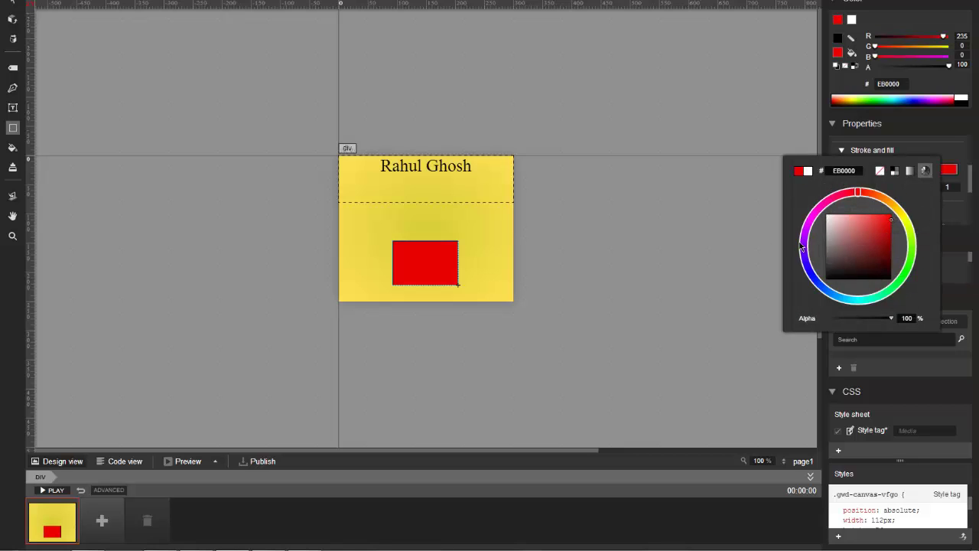
Add a second keyframe and place the heading and red box off-stage left for the first frame.
left_click(12, 5)
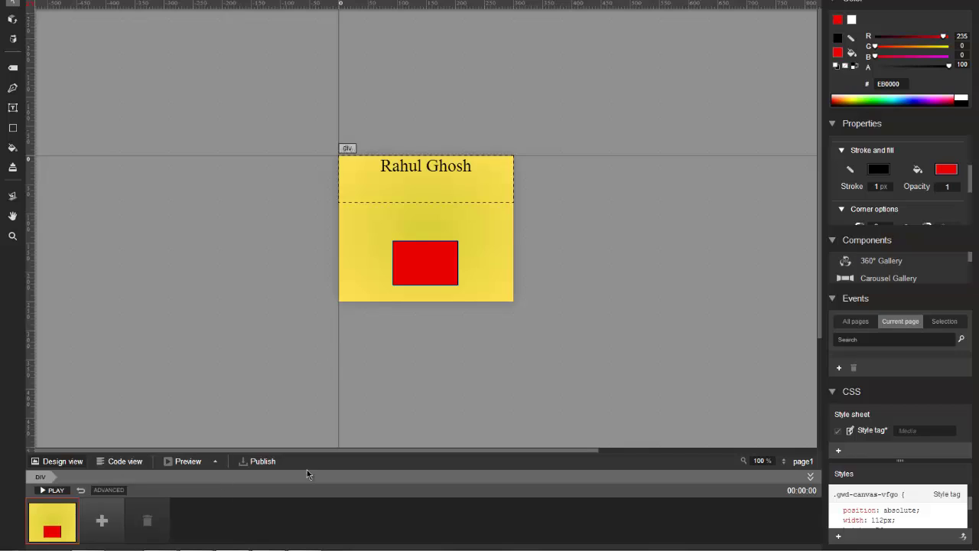
left_click(462, 202)
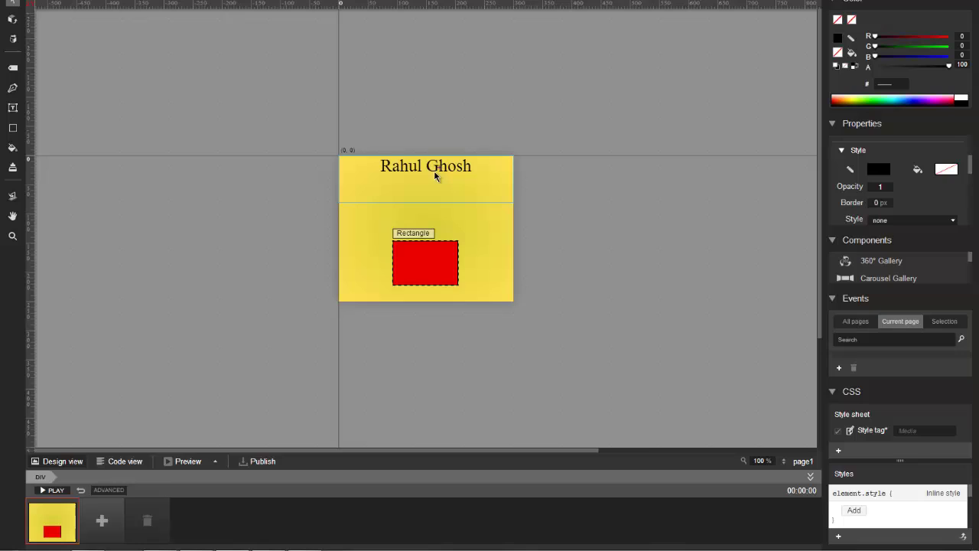
left_click(102, 523)
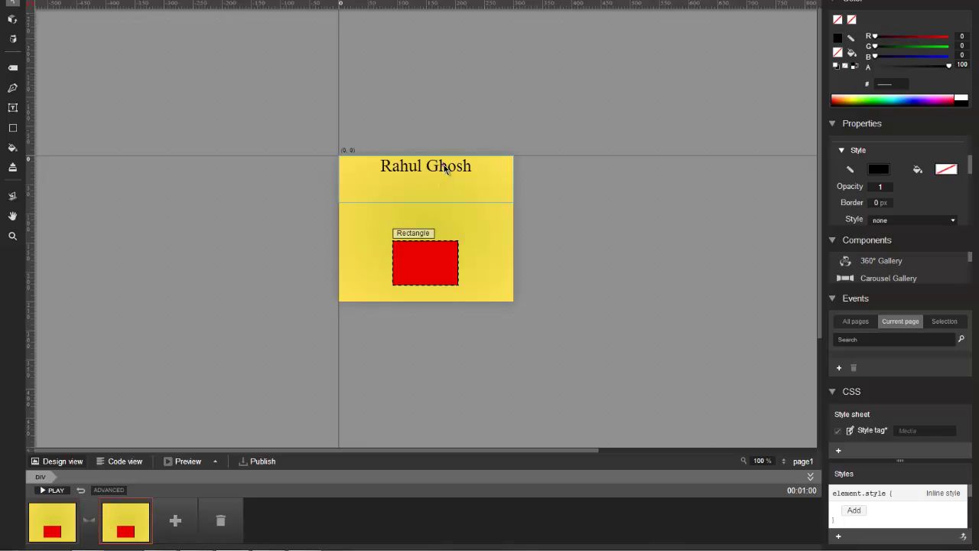
left_click_drag(444, 167, 292, 169)
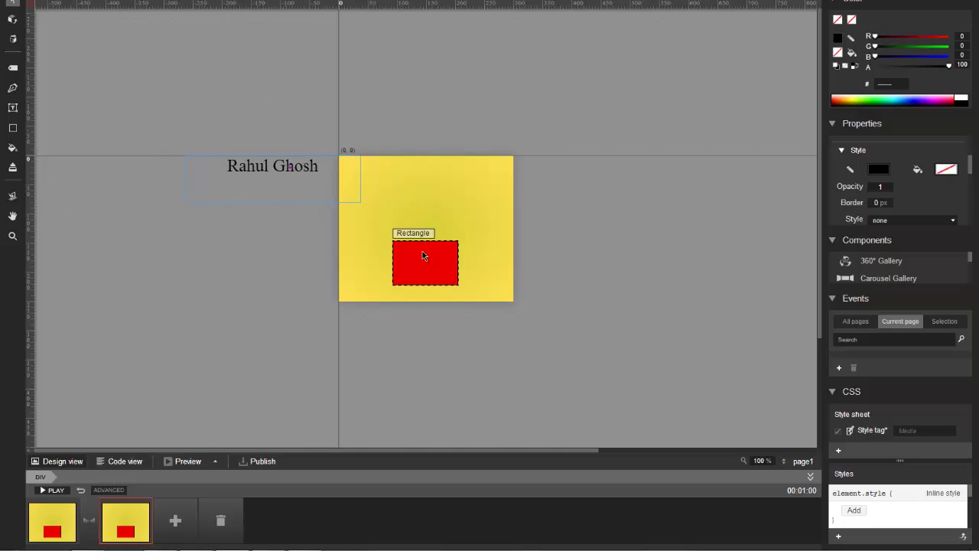
left_click_drag(434, 265, 276, 271)
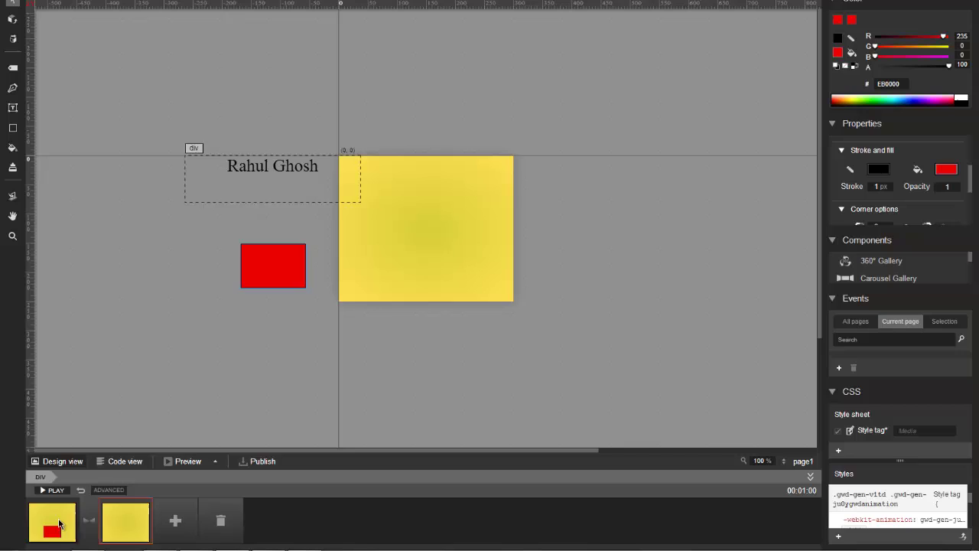
left_click(59, 525)
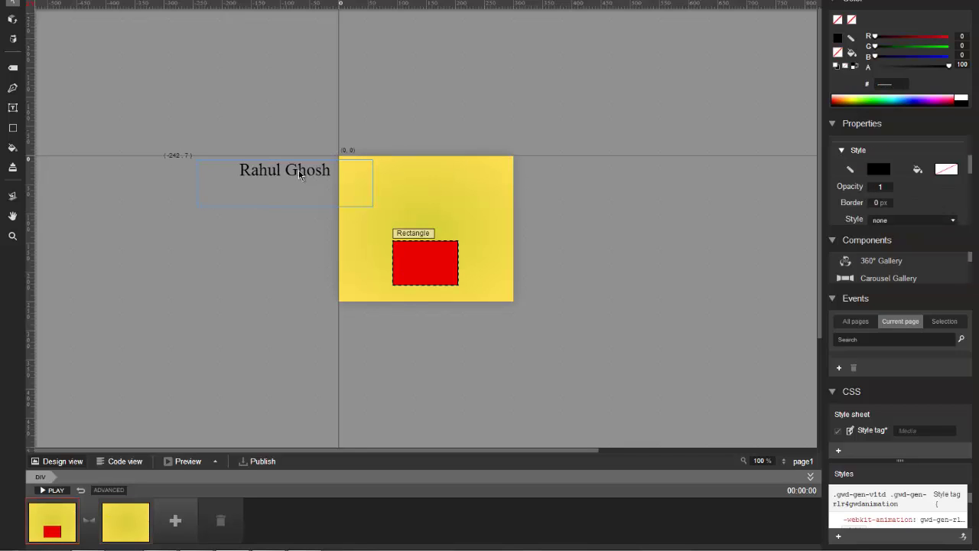
left_click_drag(443, 274, 286, 271)
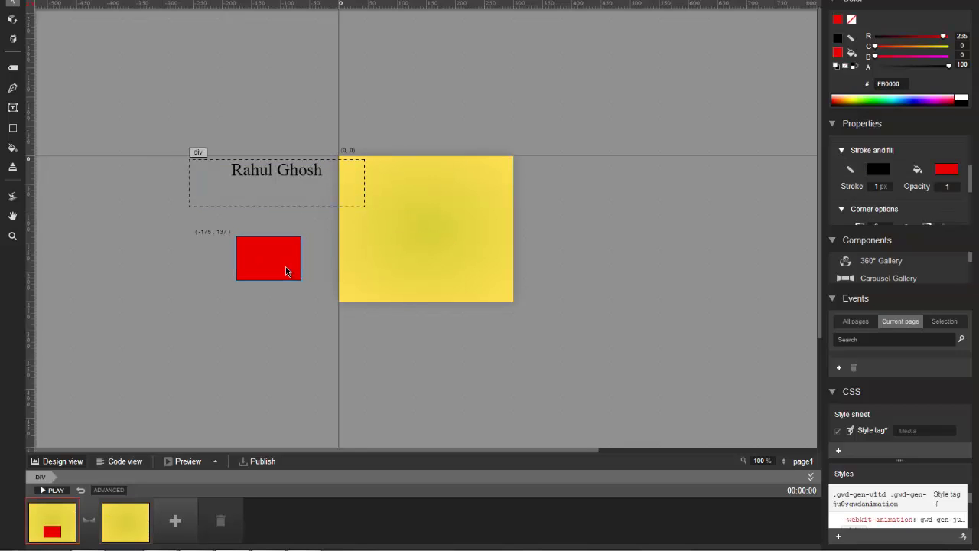
In the second frame, move the heading and red box back onto the banner.
left_click(143, 534)
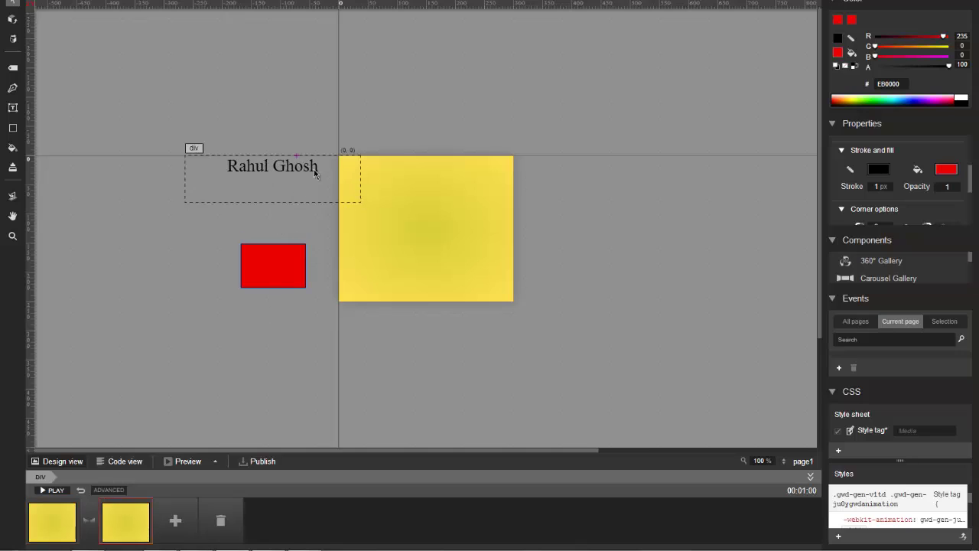
left_click_drag(314, 173, 454, 163)
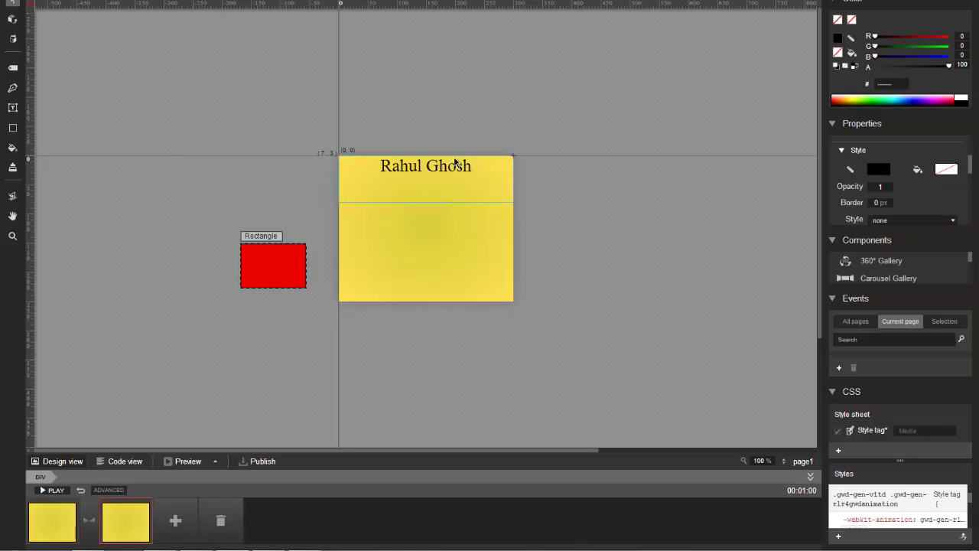
left_click_drag(274, 264, 428, 263)
Add a third keyframe with the heading and red box moved off-stage right.
left_click(175, 521)
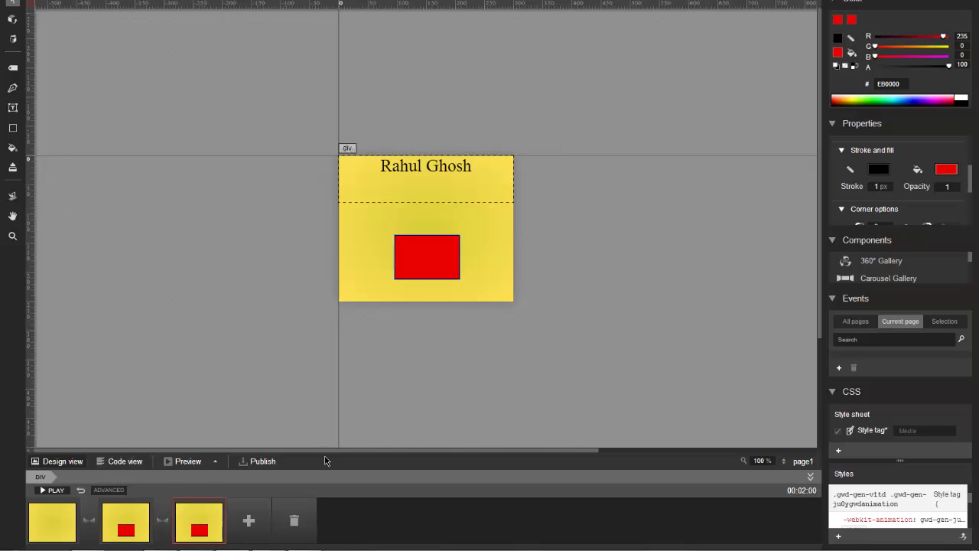
left_click(555, 162)
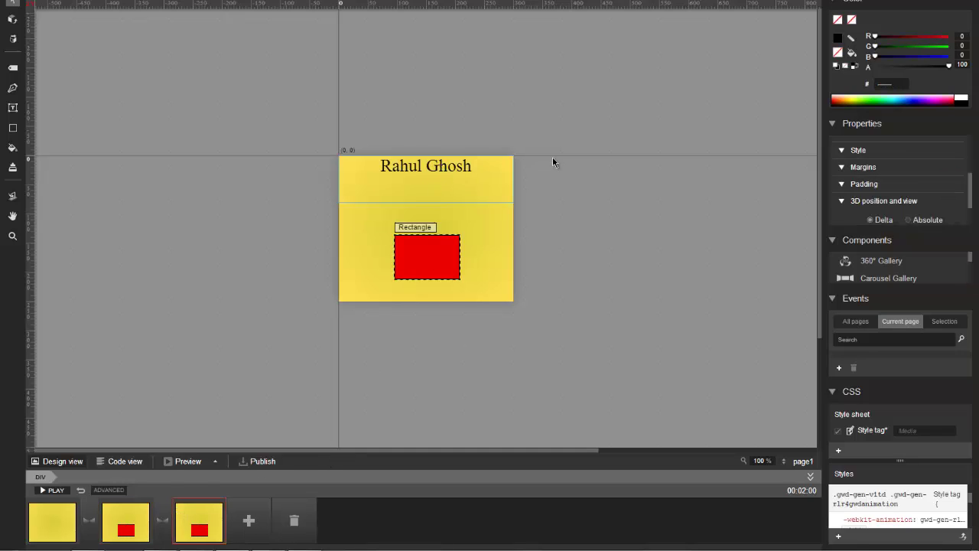
left_click_drag(426, 167, 603, 169)
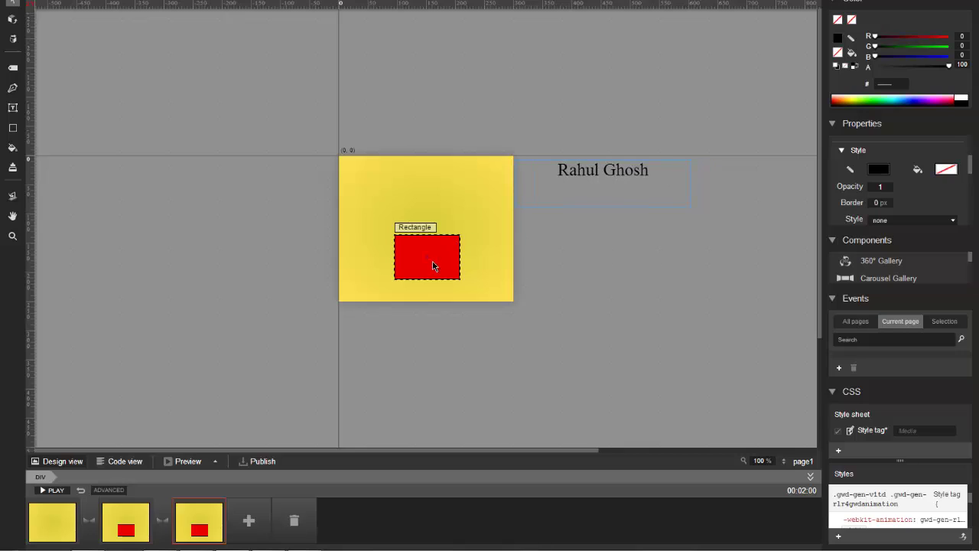
mouse_move(433, 266)
left_mouse_down()
mouse_move(579, 260)
mouse_move(579, 273)
left_mouse_up()
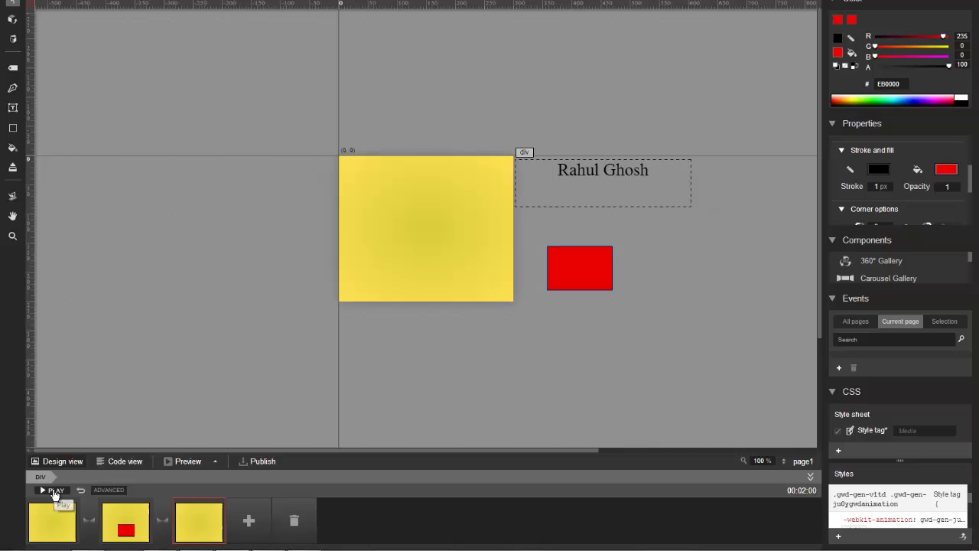
left_click(61, 526)
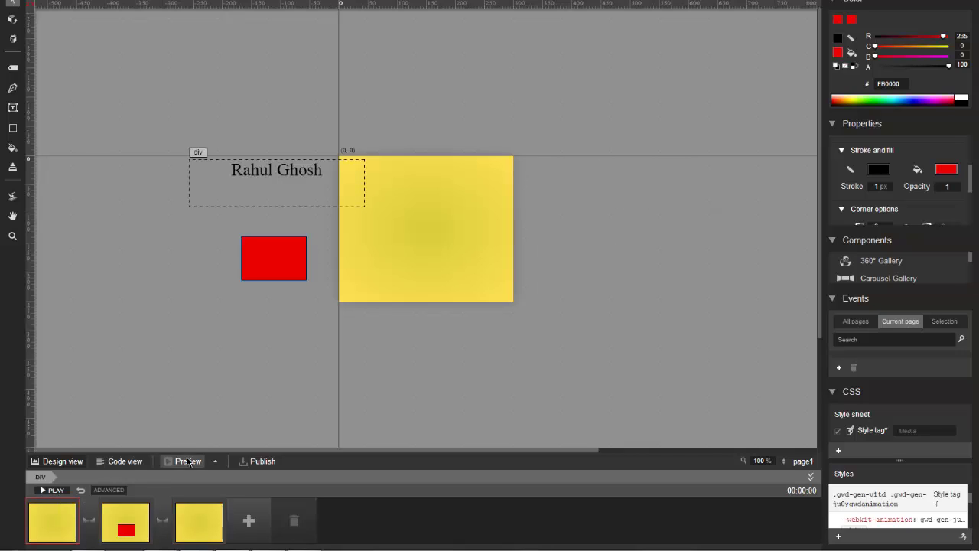
left_click(190, 462)
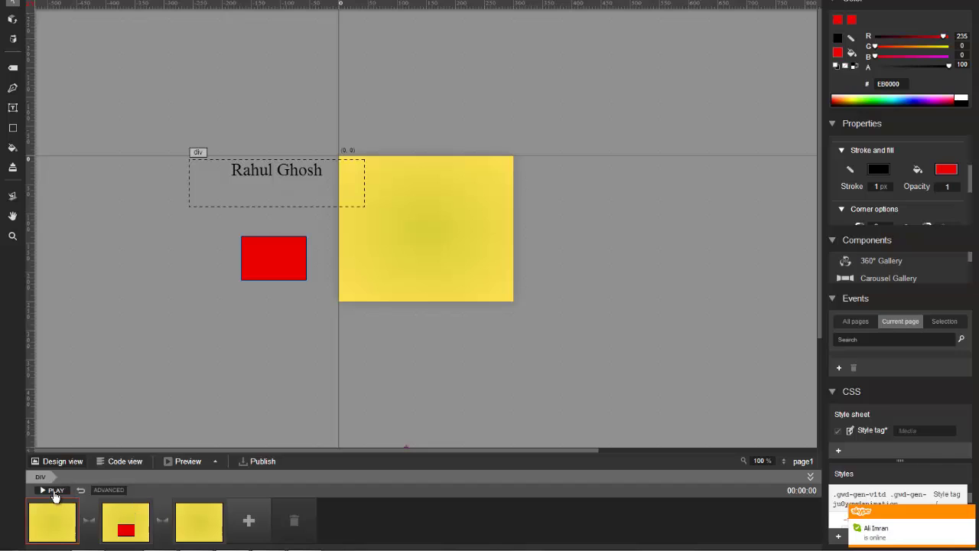
left_click(53, 495)
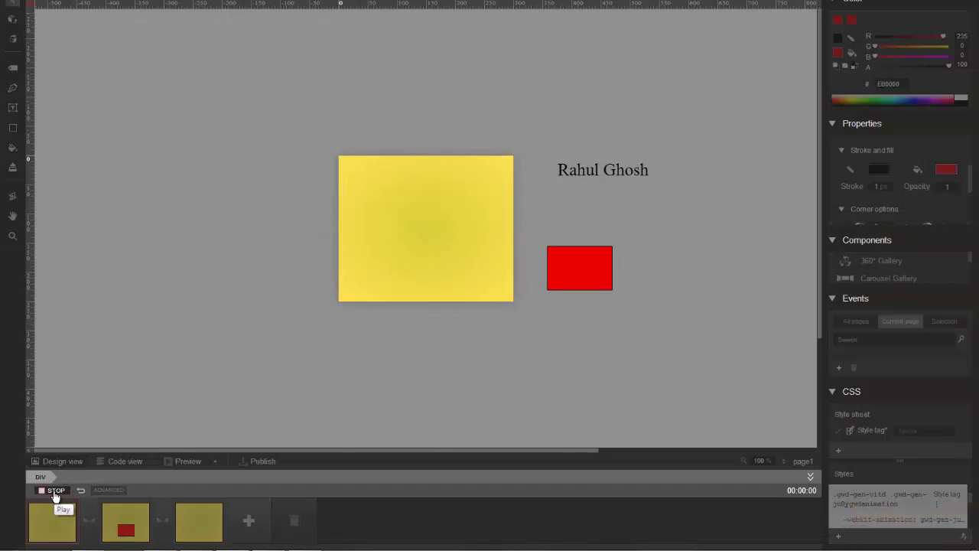
left_click(53, 495)
left_click(54, 490)
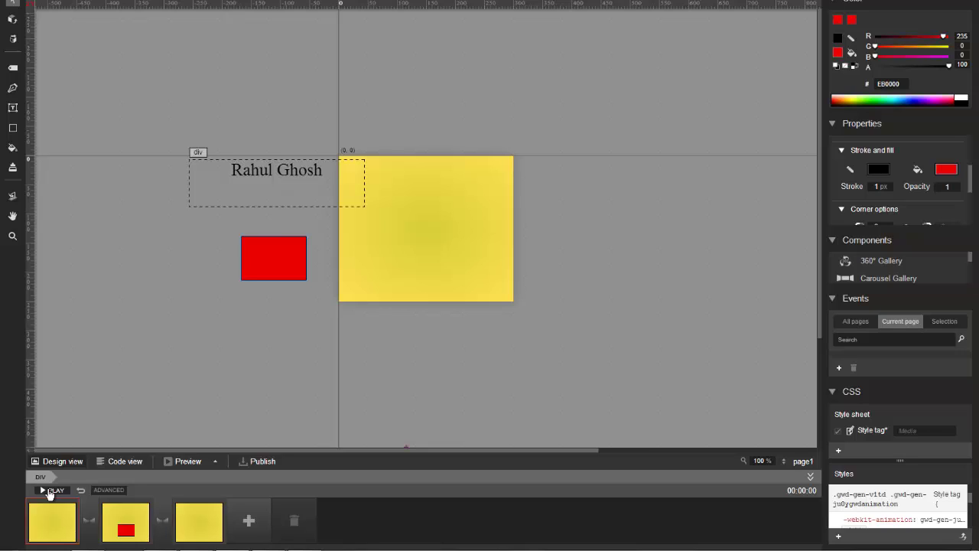
left_click(120, 463)
scroll(227, 306, "down", 10)
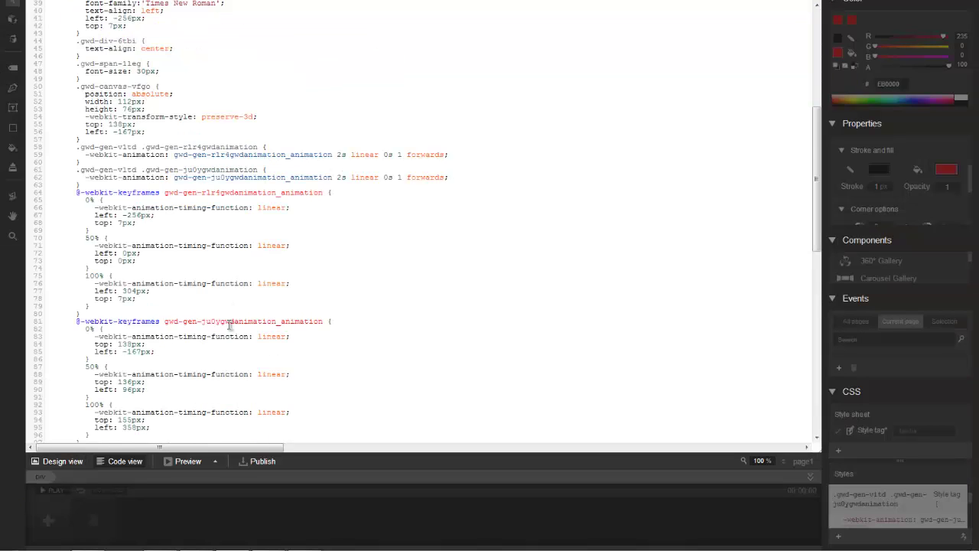
scroll(228, 326, "up", 13)
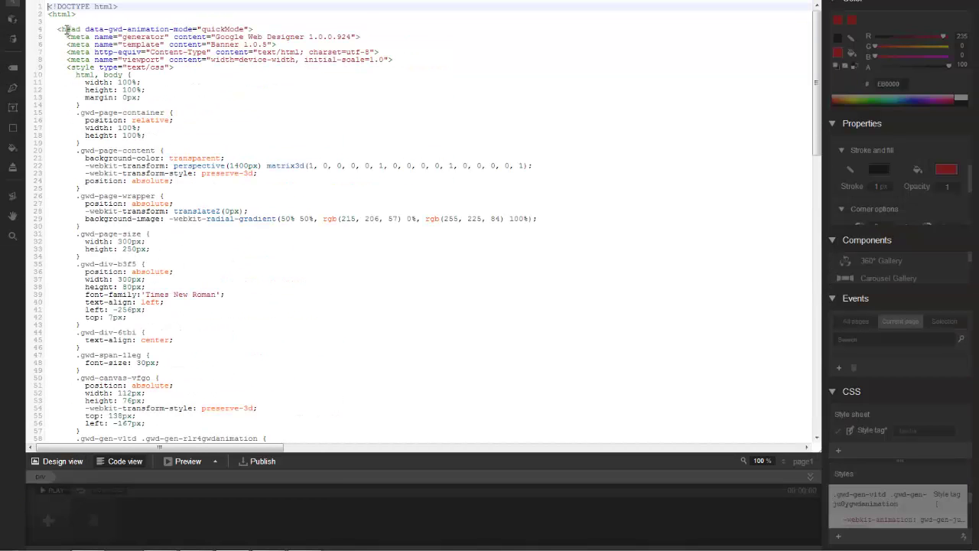
left_click(63, 461)
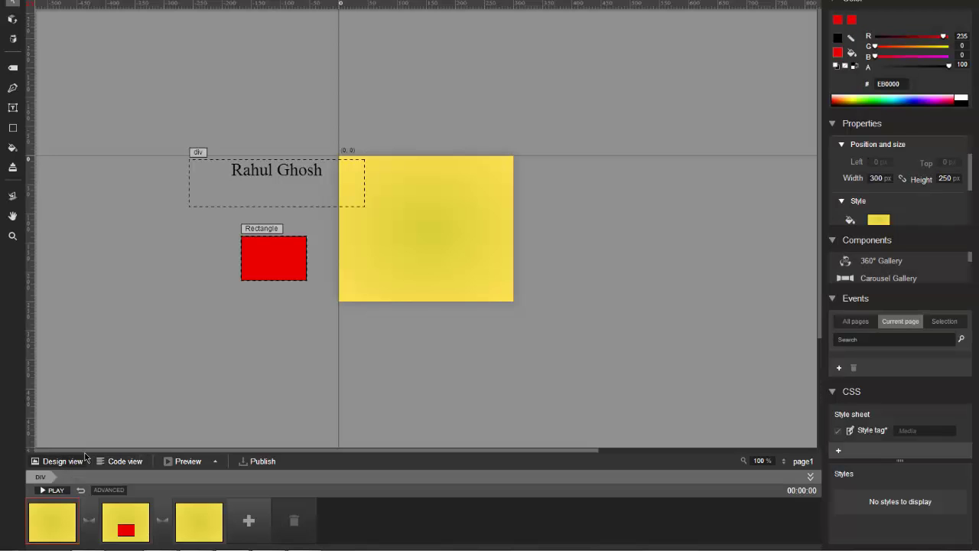
left_click(257, 462)
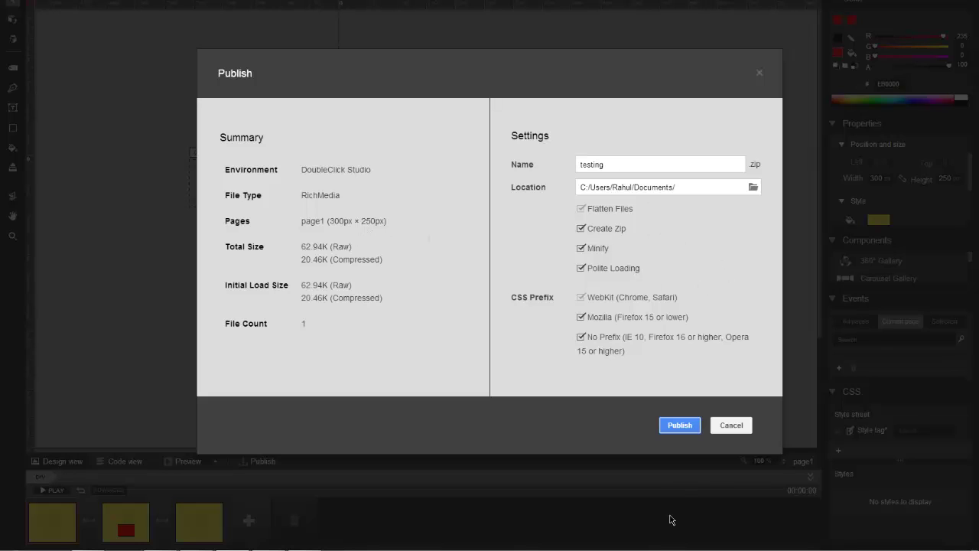
left_click(728, 432)
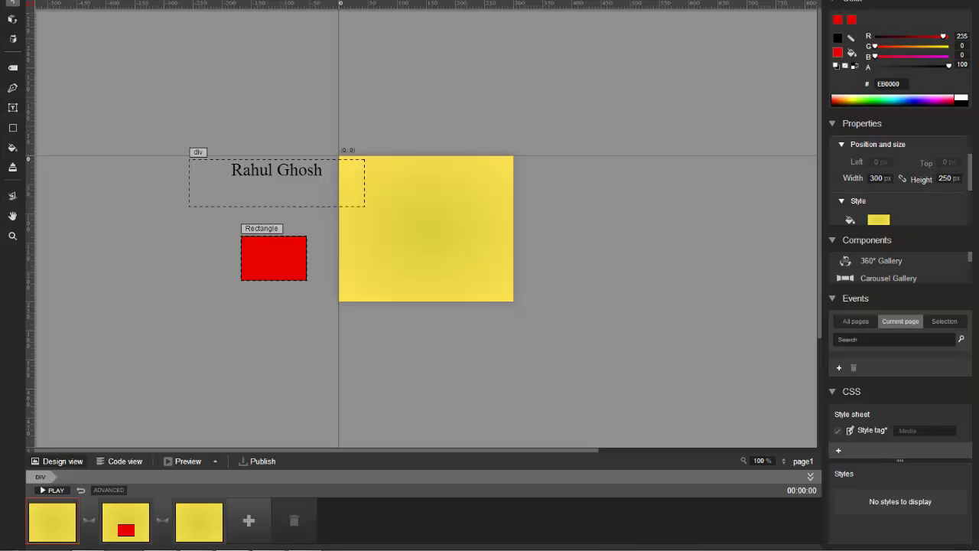
Drag a 360° Gallery component from Components onto the banner.
scroll(905, 280, "down", 3)
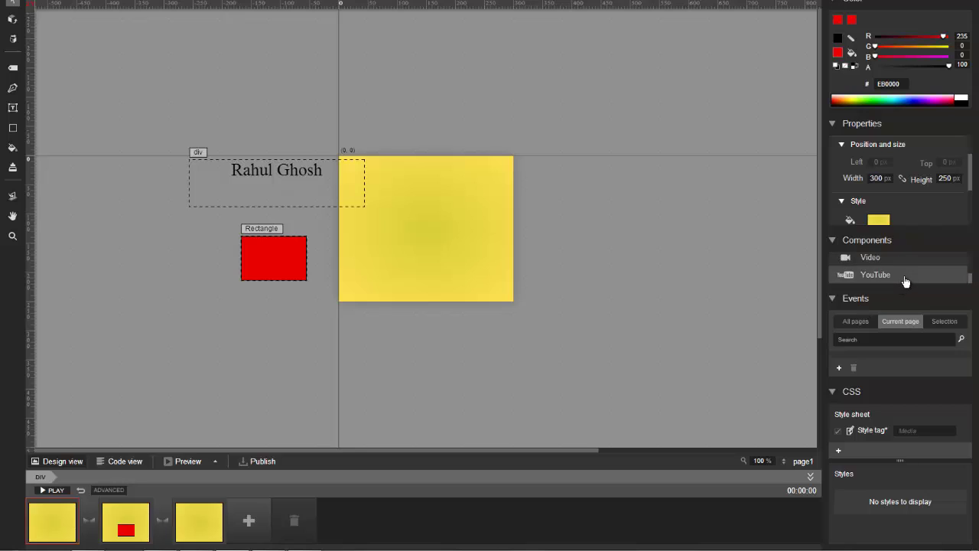
scroll(905, 280, "up", 3)
left_click_drag(907, 264, 439, 247)
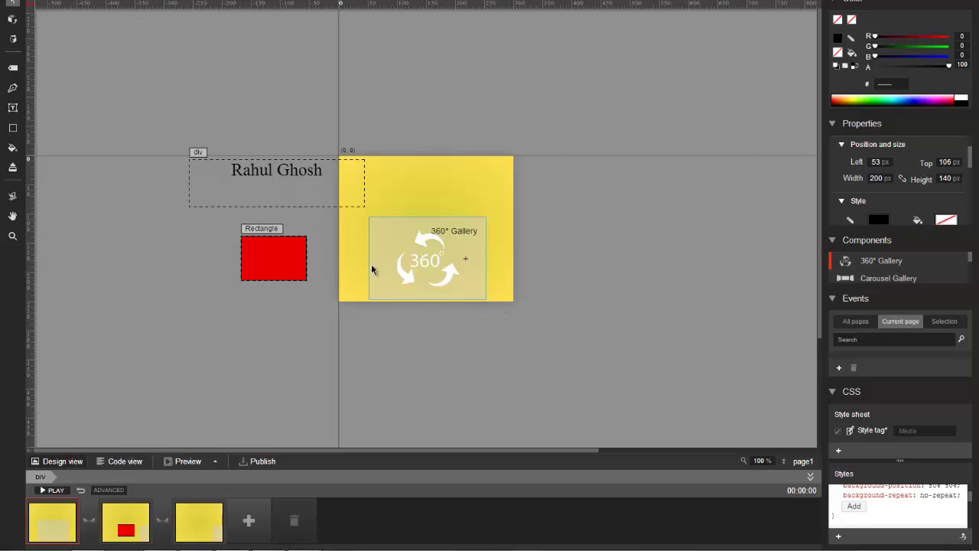
Draw a white curved freeform shape above the gallery with the Pen tool.
left_click(12, 88)
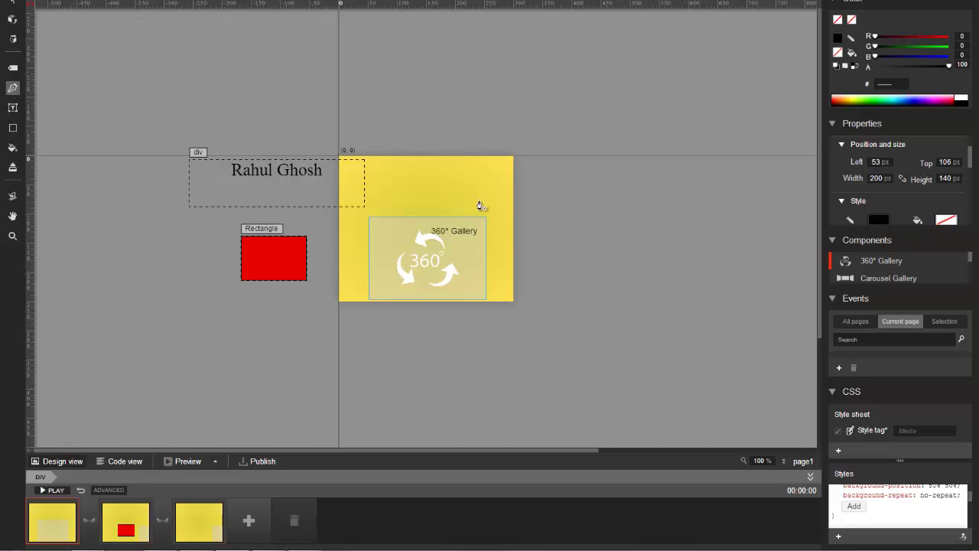
left_click(447, 169)
left_click_drag(398, 181, 467, 208)
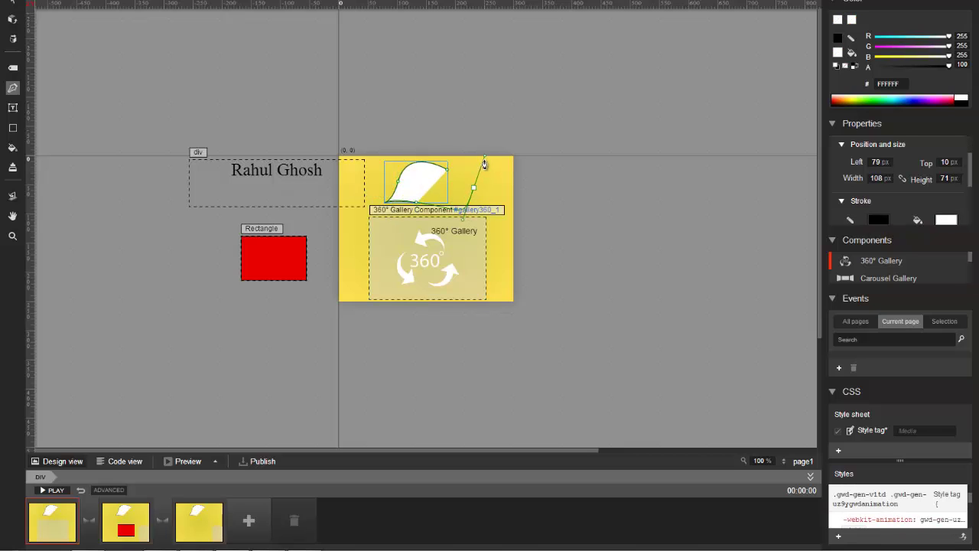
left_click_drag(483, 160, 480, 186)
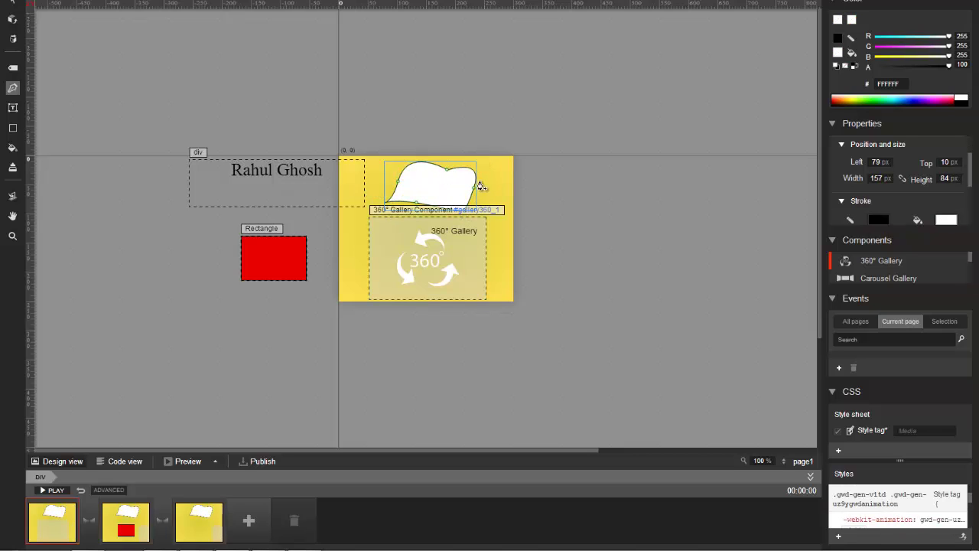
left_click(12, 3)
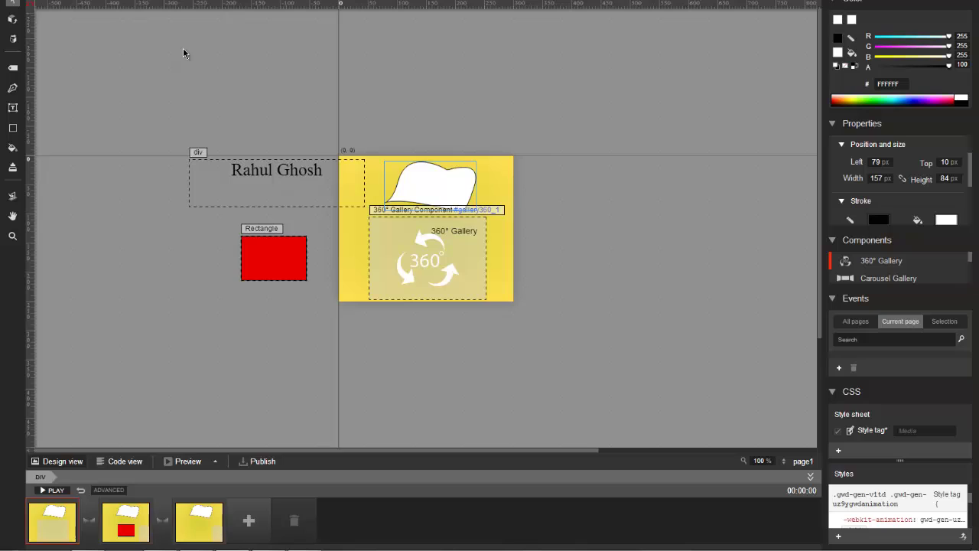